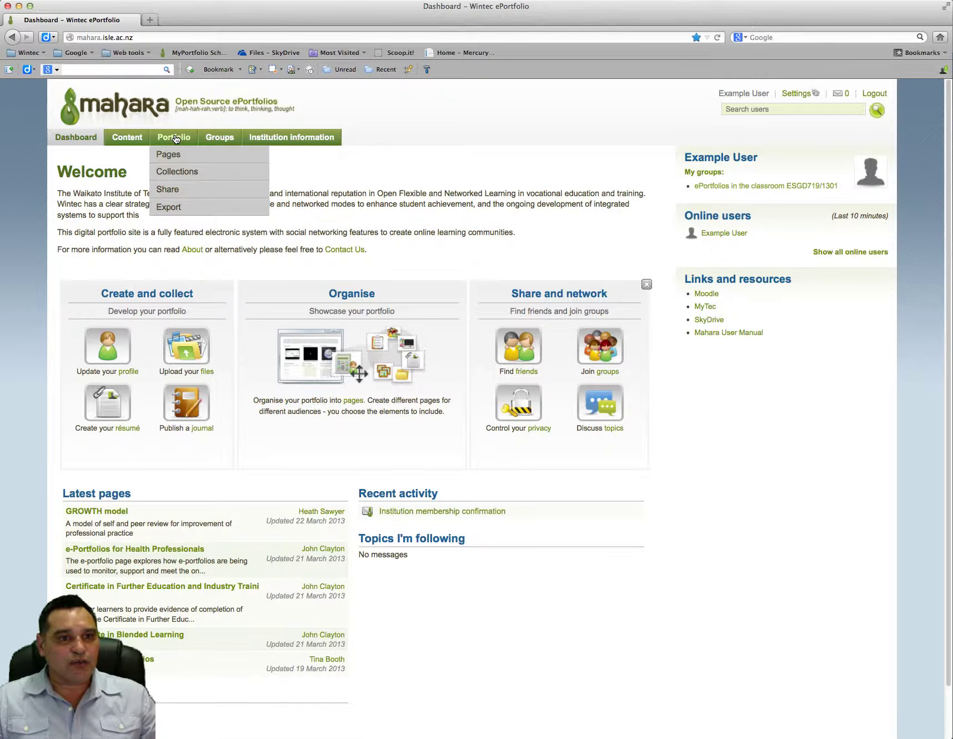
pyautogui.click(176, 155)
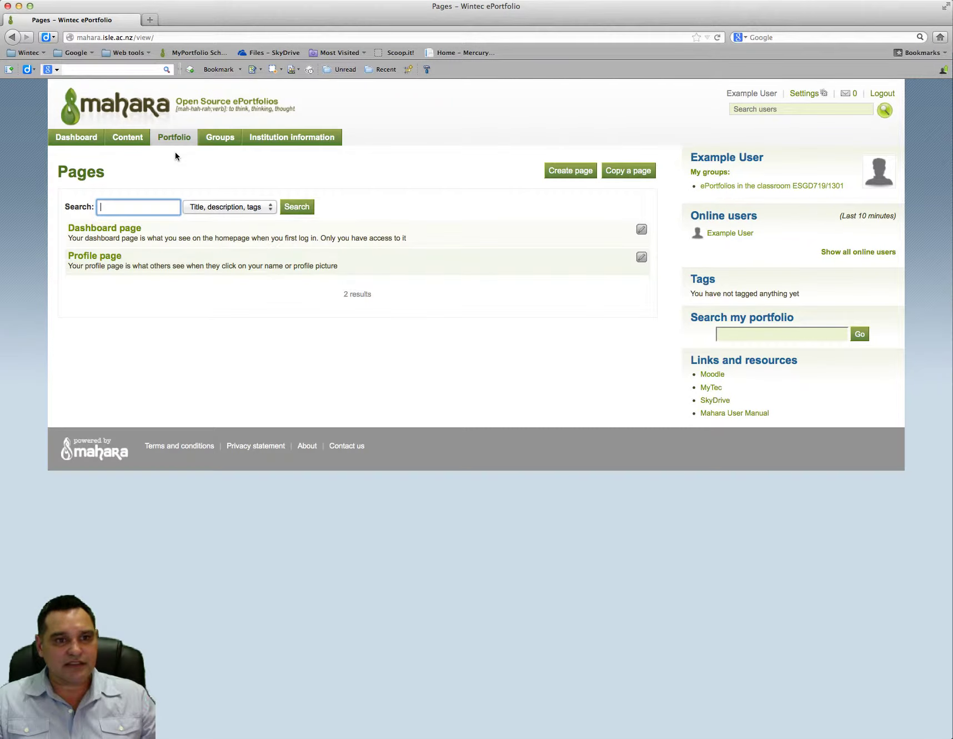
pyautogui.click(627, 171)
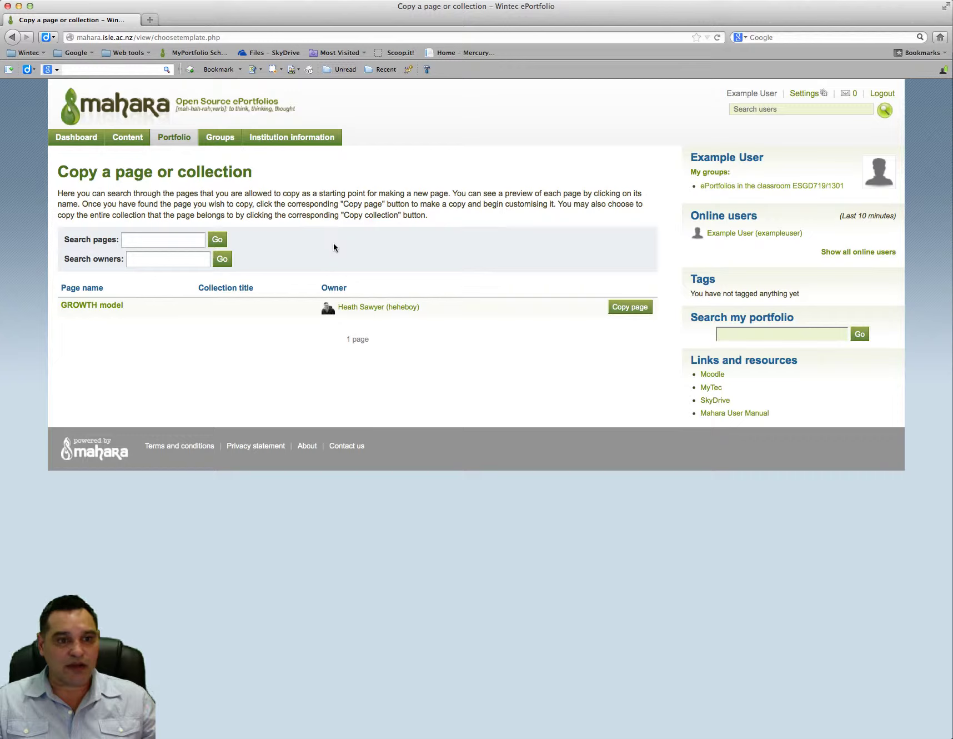
pyautogui.click(140, 241)
pyautogui.write('G')
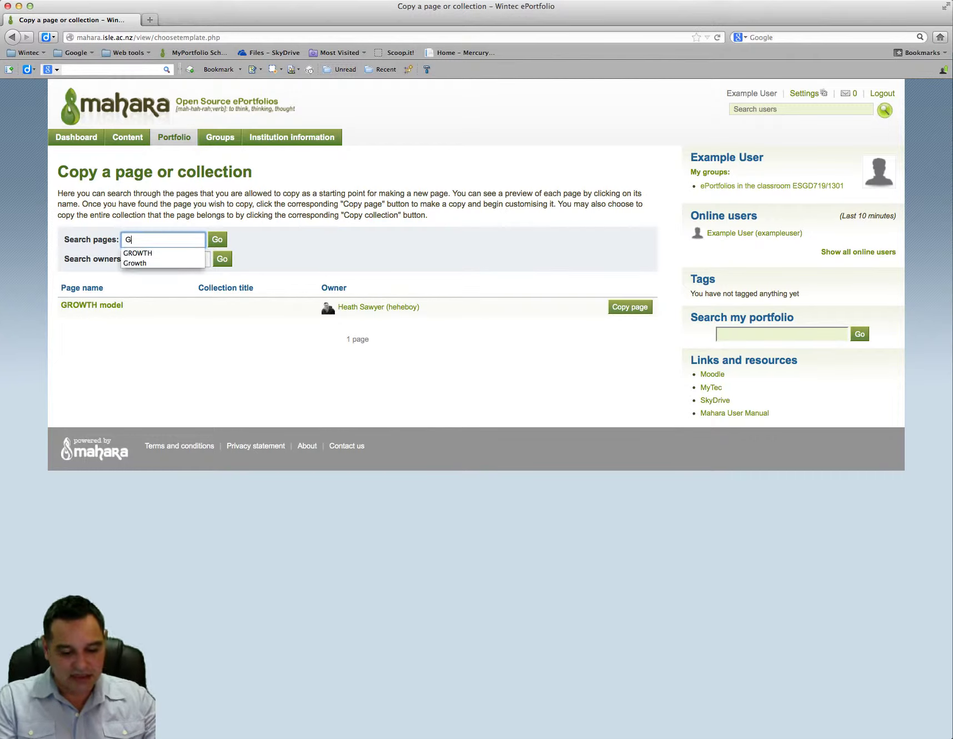
pyautogui.write('ROWTH')
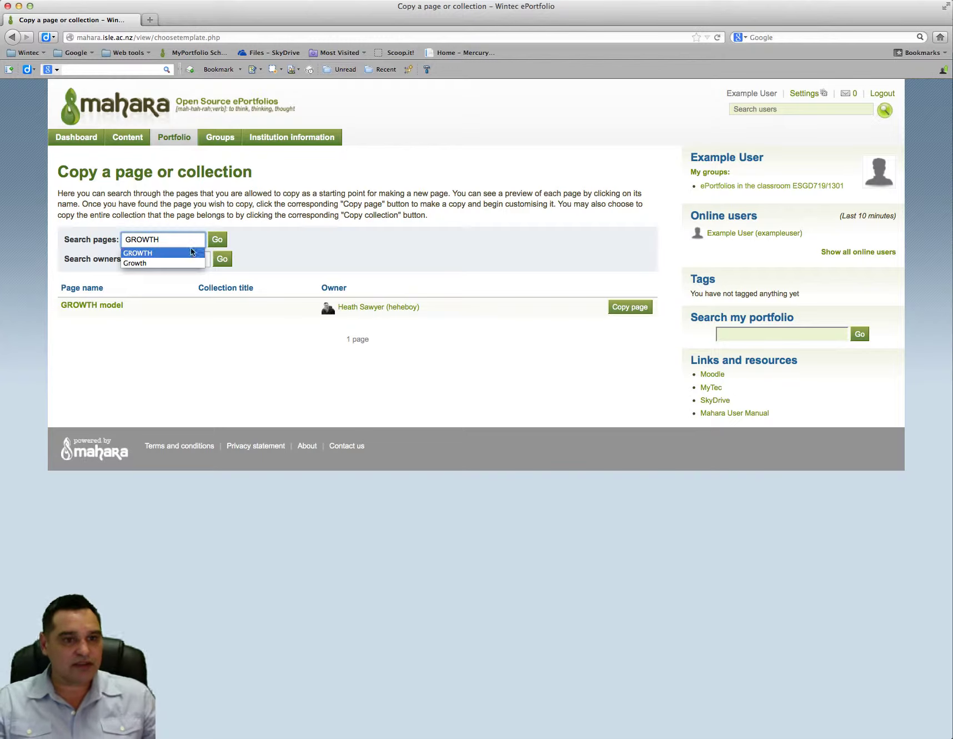
pyautogui.click(220, 241)
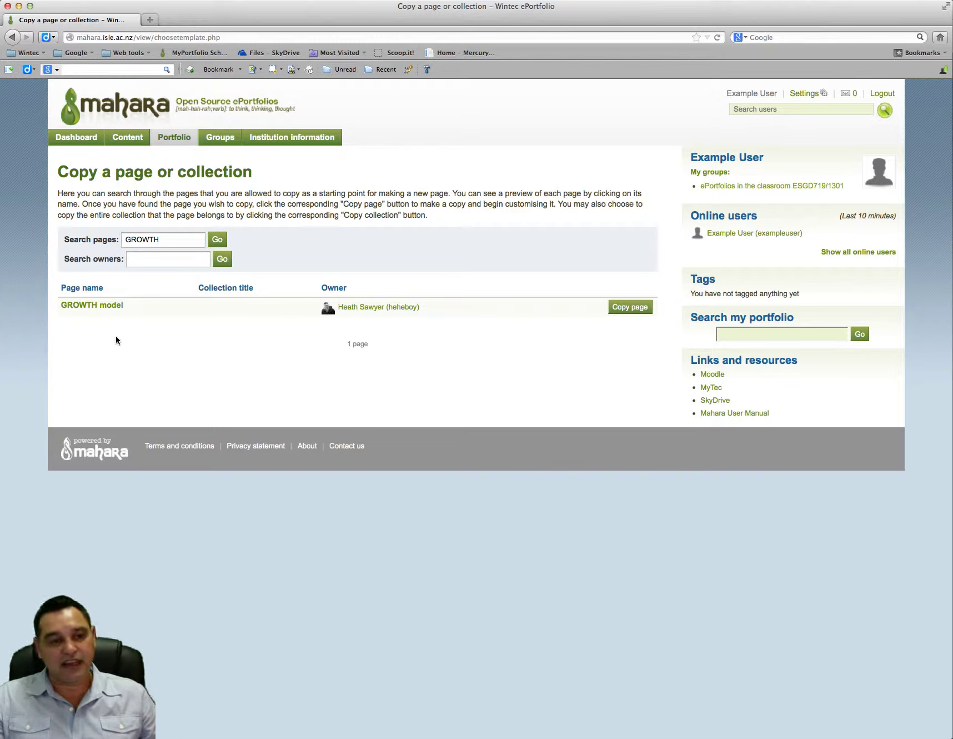
pyautogui.click(107, 306)
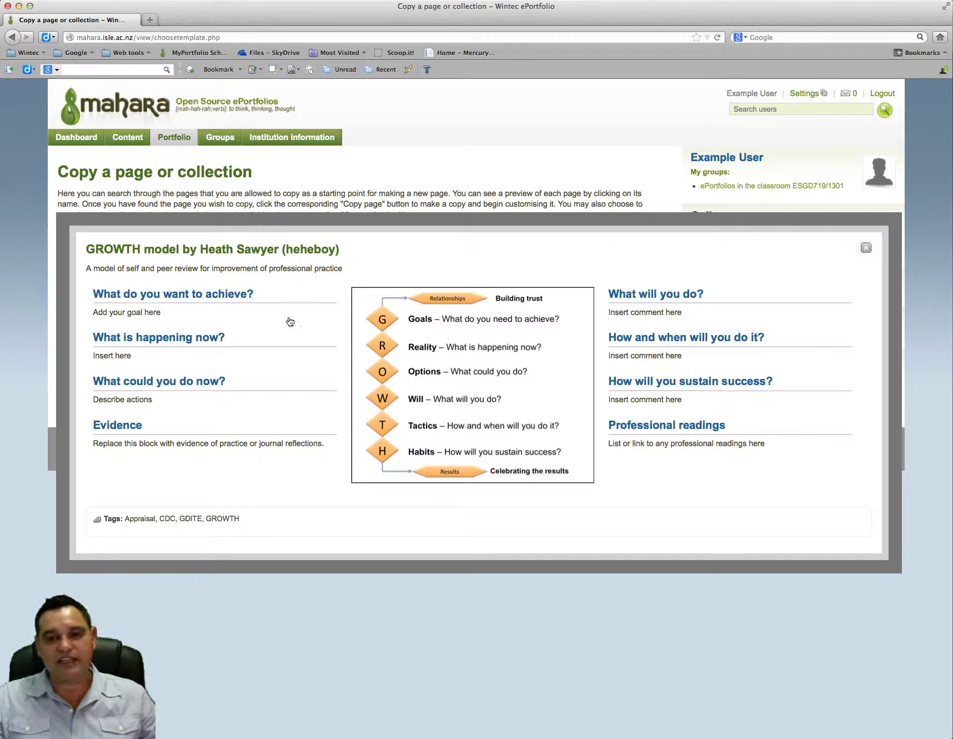
pyautogui.click(866, 249)
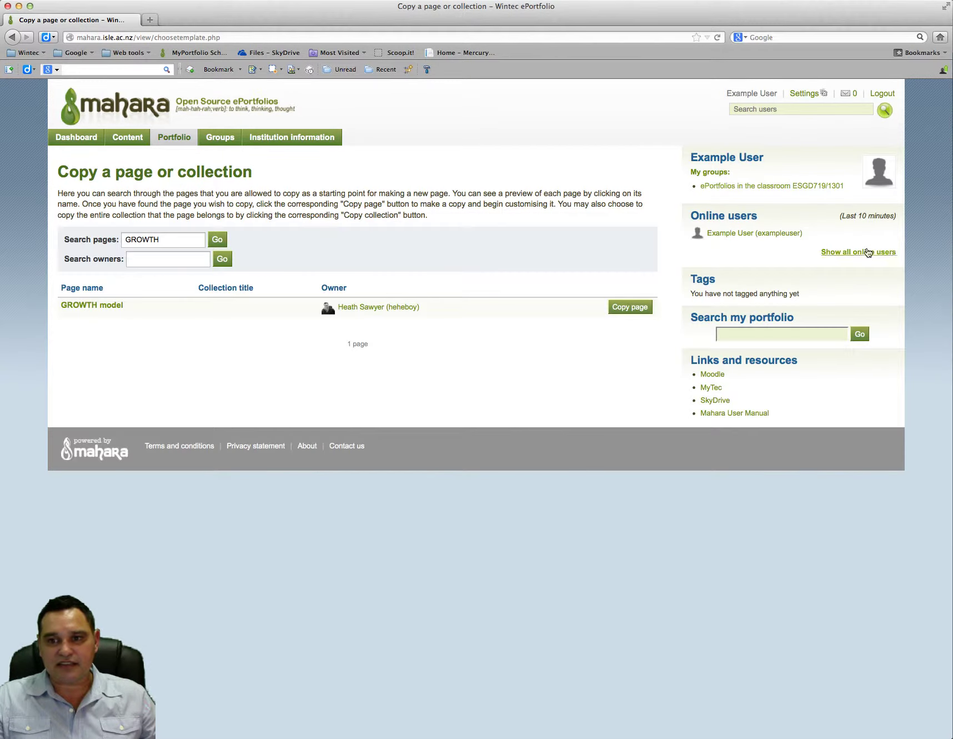
# Copy the GROWTH model, drop the 'Copy of' prefix, and save it as 'GROWTH model - Your name'
pyautogui.click(630, 308)
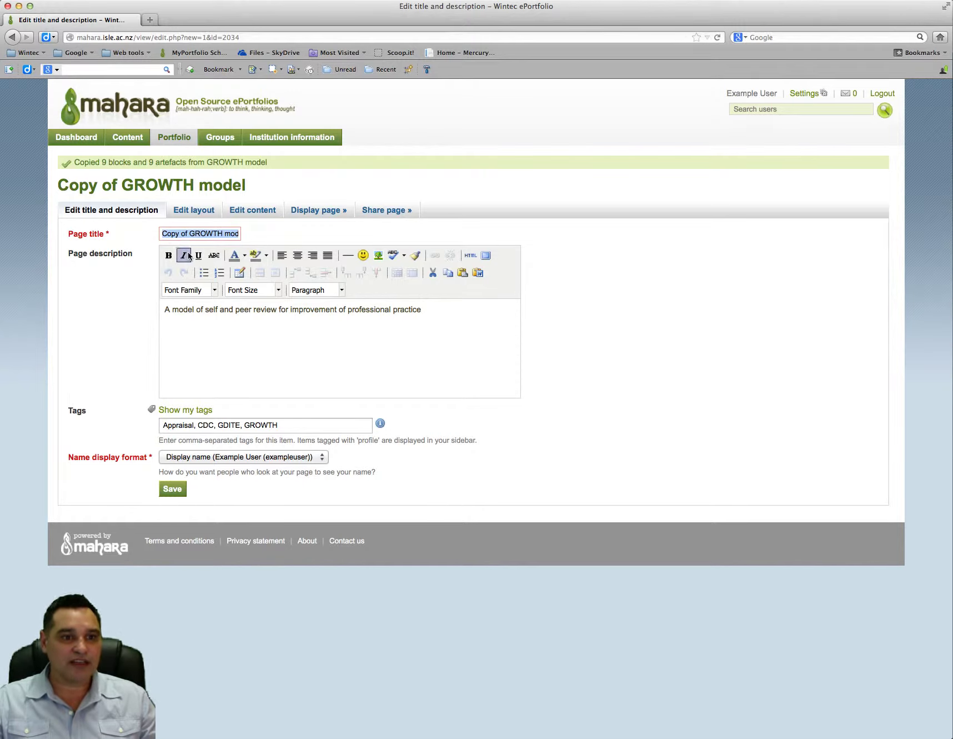
pyautogui.click(189, 234)
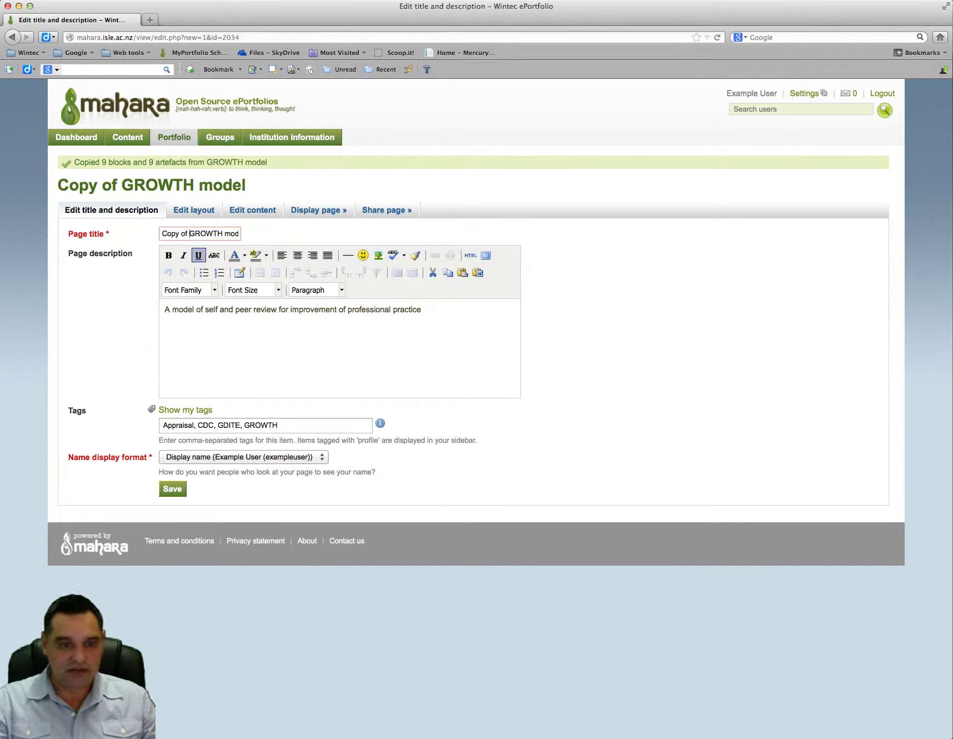
pyautogui.press('BackSpace')
pyautogui.press('BackSpace')
pyautogui.press('BackSpace')
pyautogui.press('BackSpace')
pyautogui.press('BackSpace')
pyautogui.press('BackSpace')
pyautogui.click(233, 234)
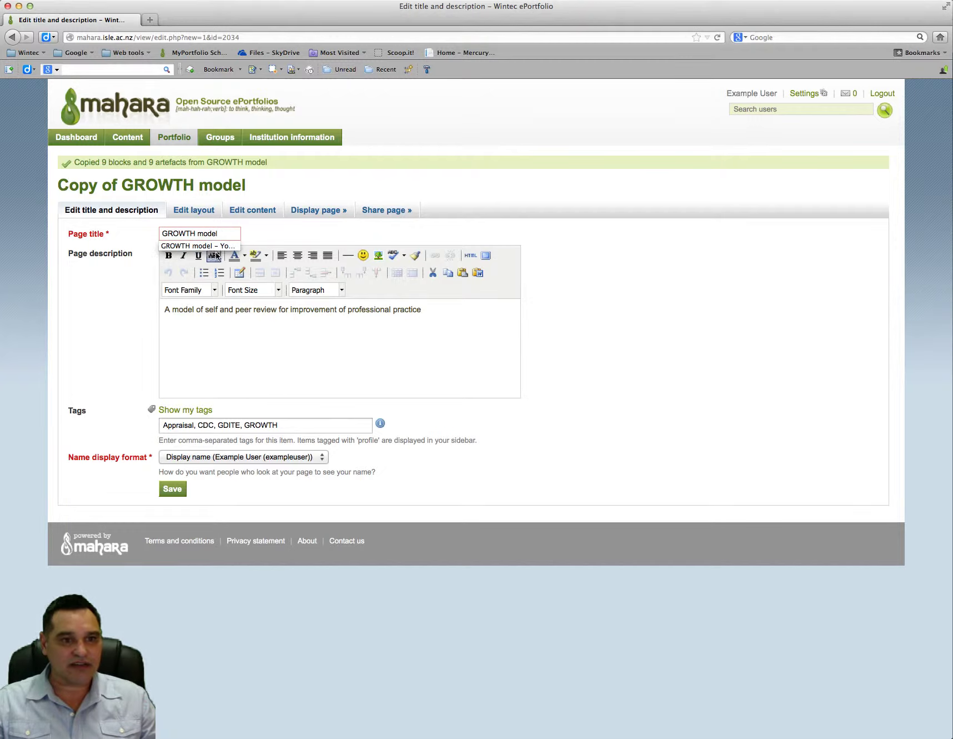
pyautogui.click(235, 246)
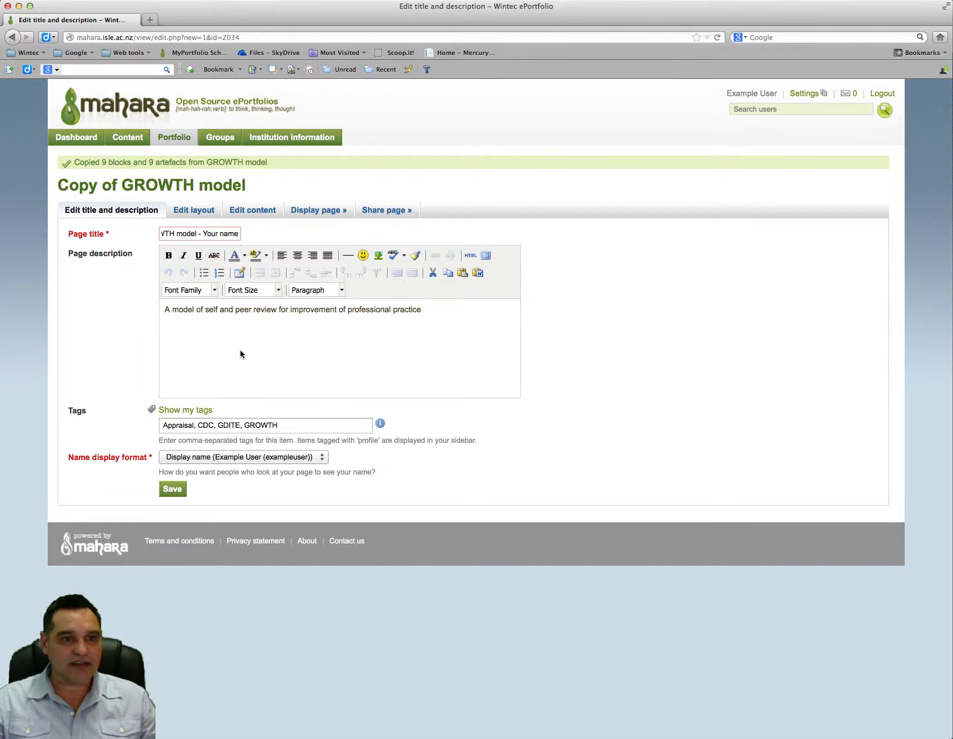
pyautogui.click(289, 426)
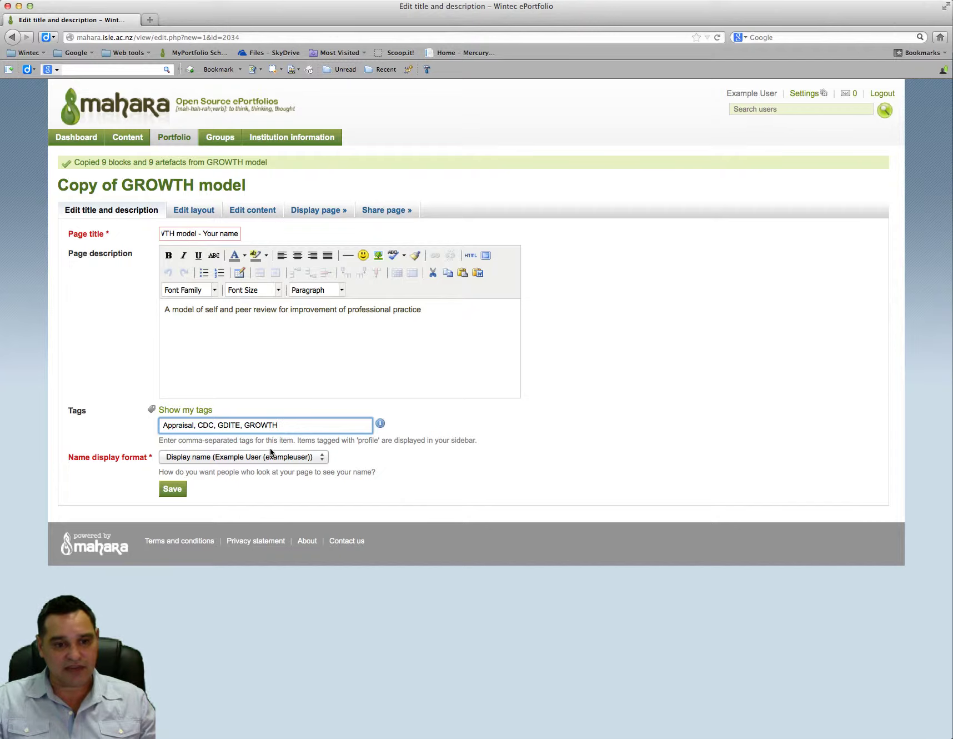
pyautogui.click(179, 491)
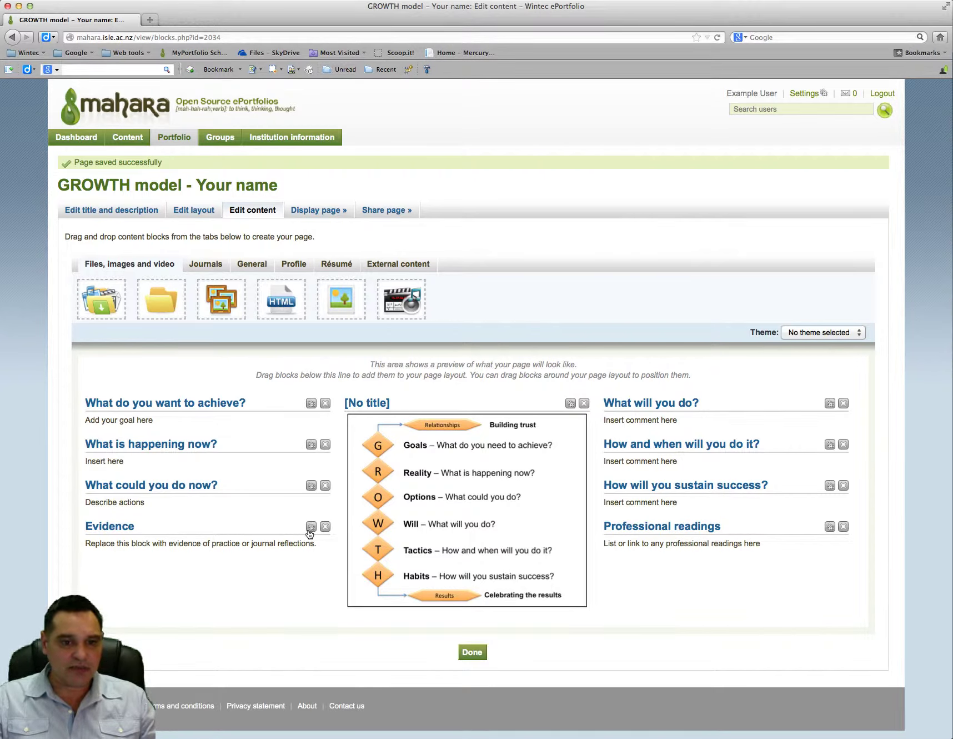
pyautogui.click(312, 405)
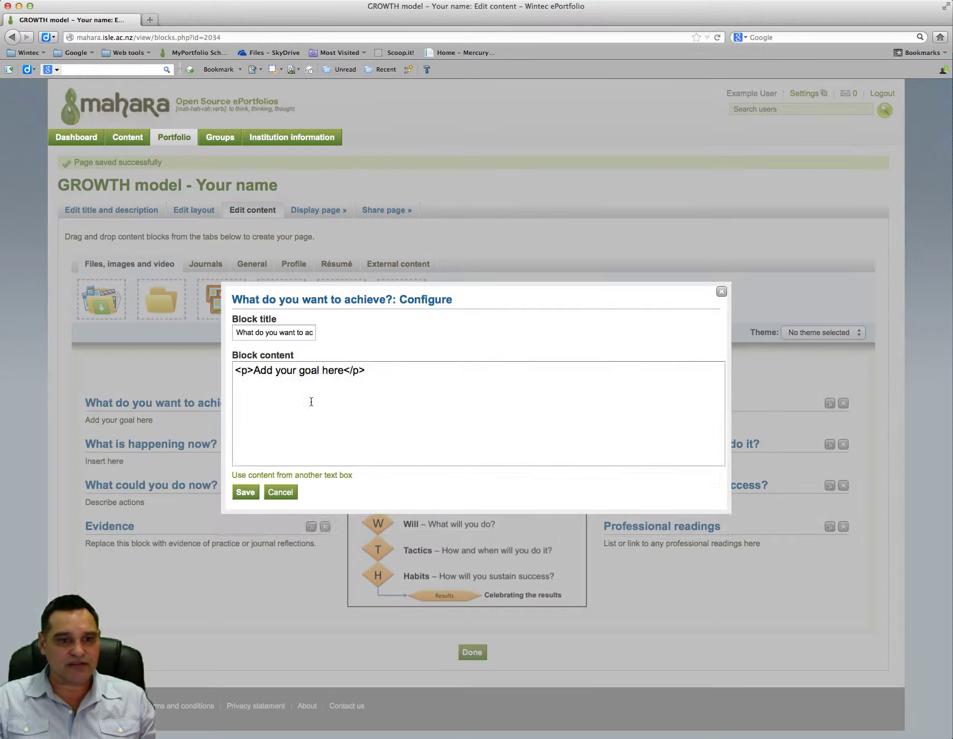
pyautogui.moveTo(307, 429); pyautogui.dragTo(237, 429)
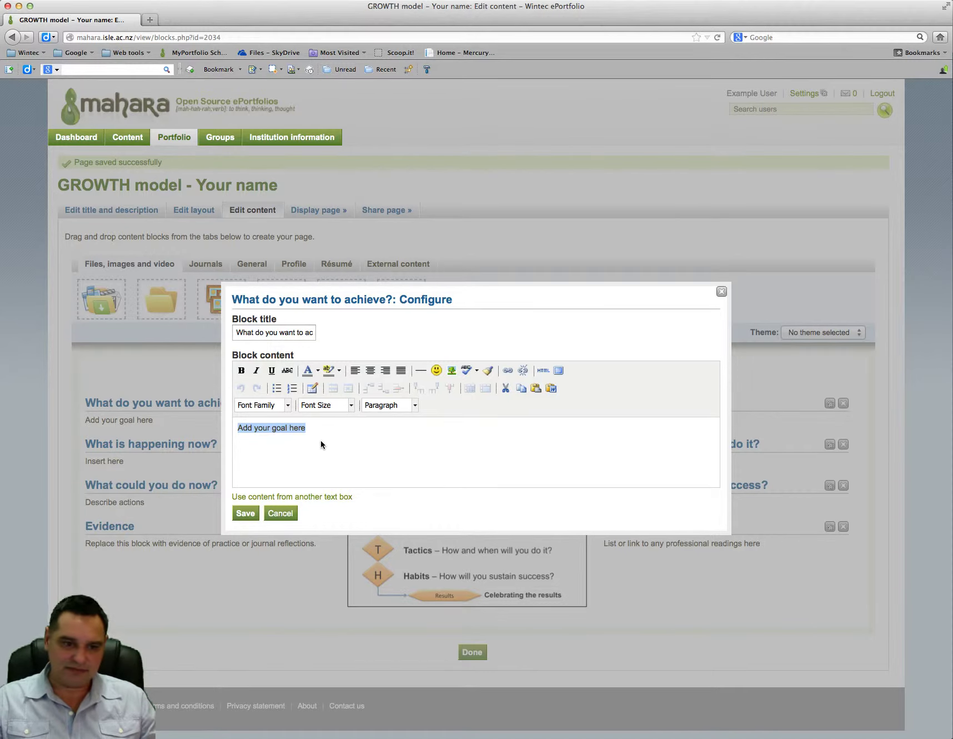
pyautogui.click(248, 513)
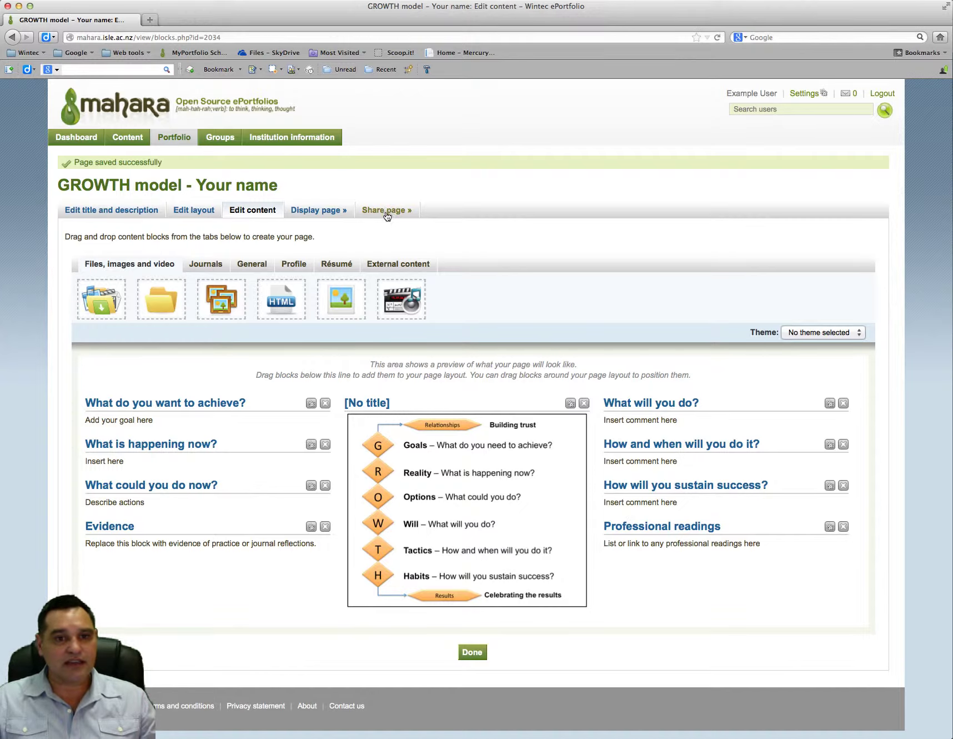
pyautogui.click(385, 211)
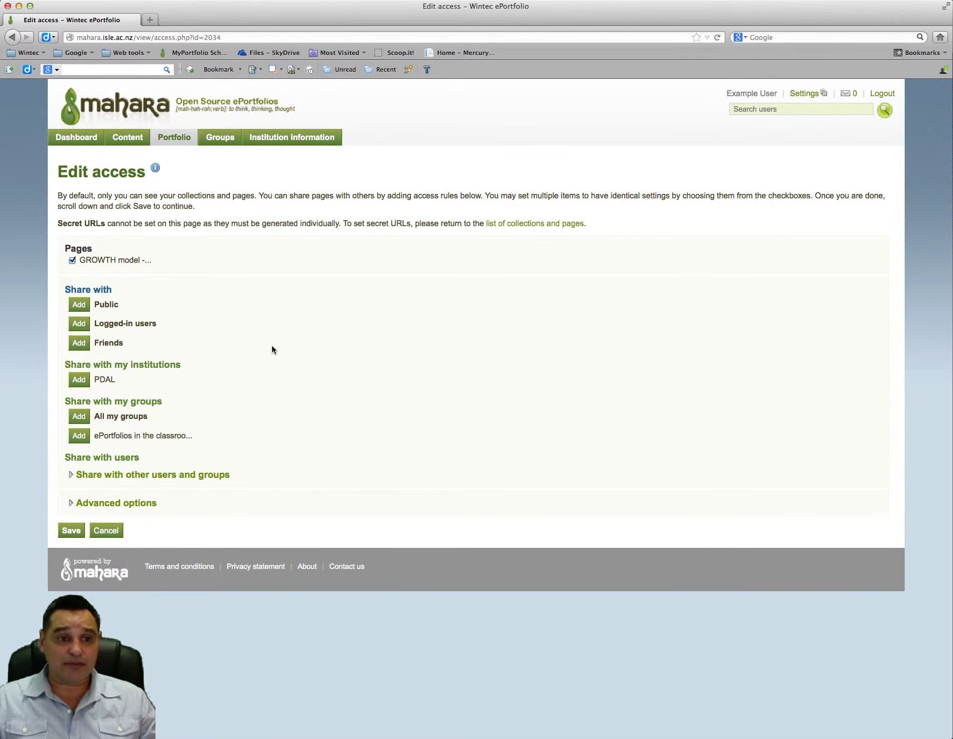
pyautogui.click(71, 477)
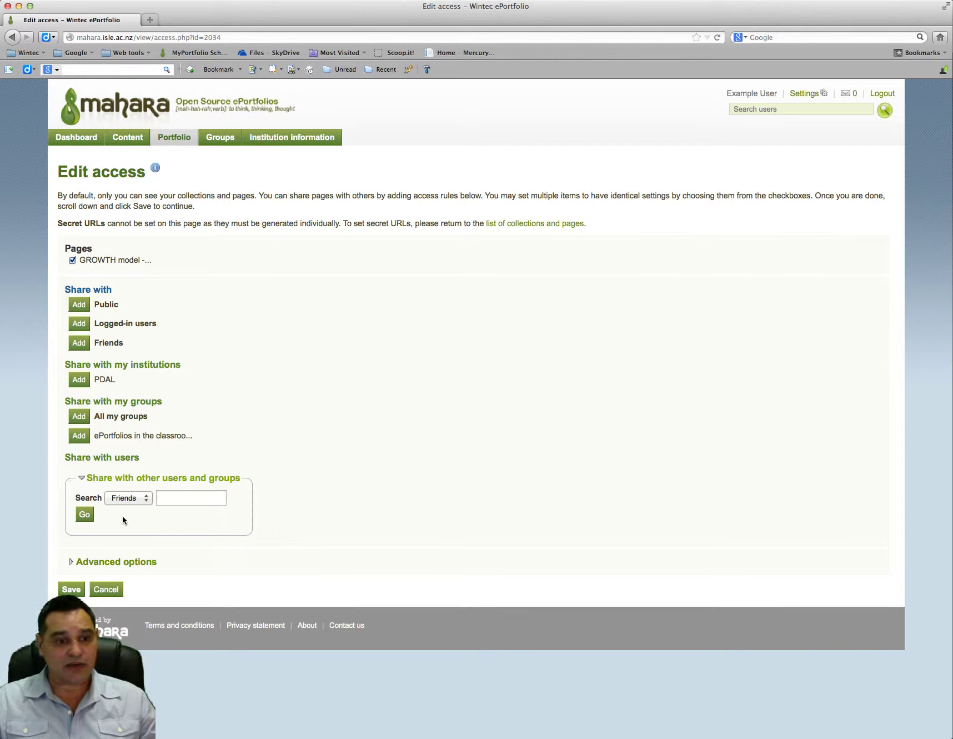
pyautogui.click(128, 497)
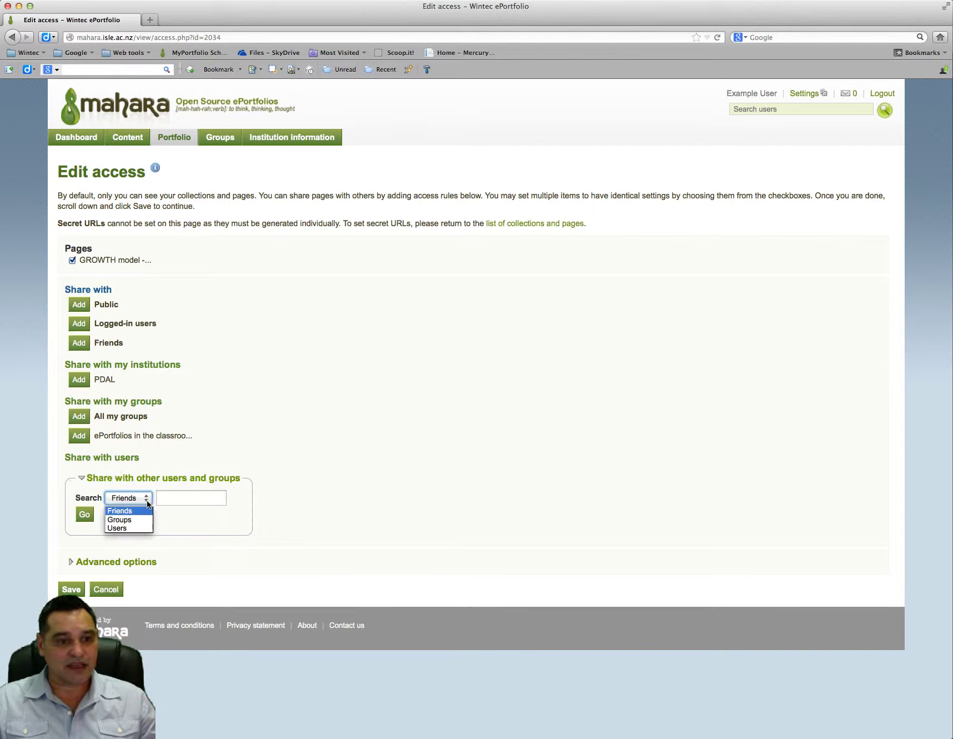
pyautogui.click(140, 528)
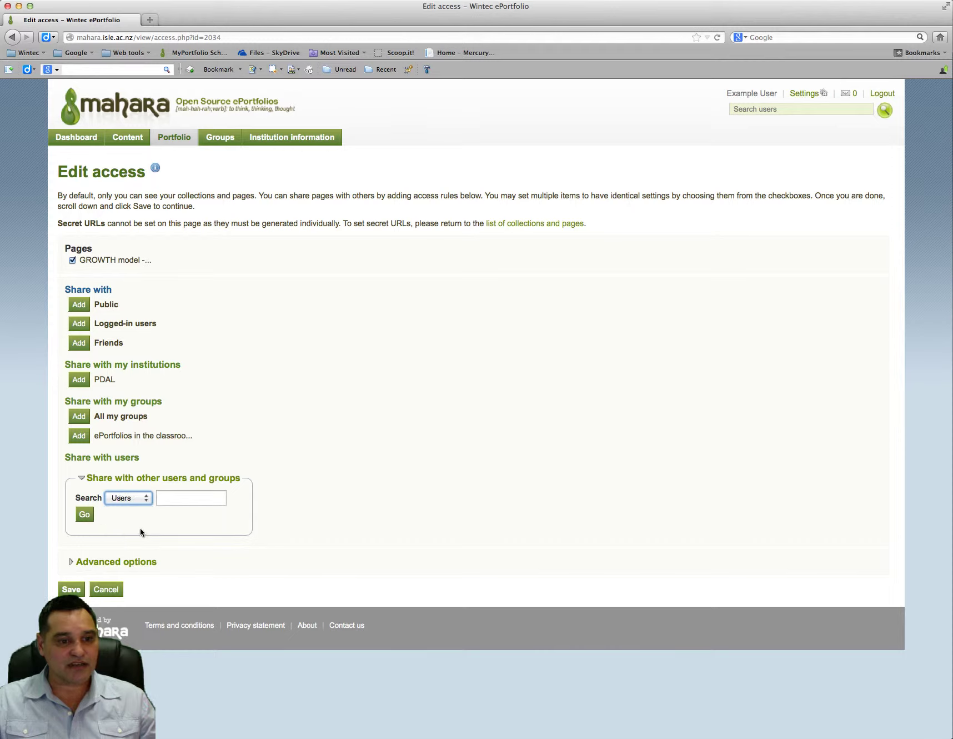
pyautogui.click(174, 496)
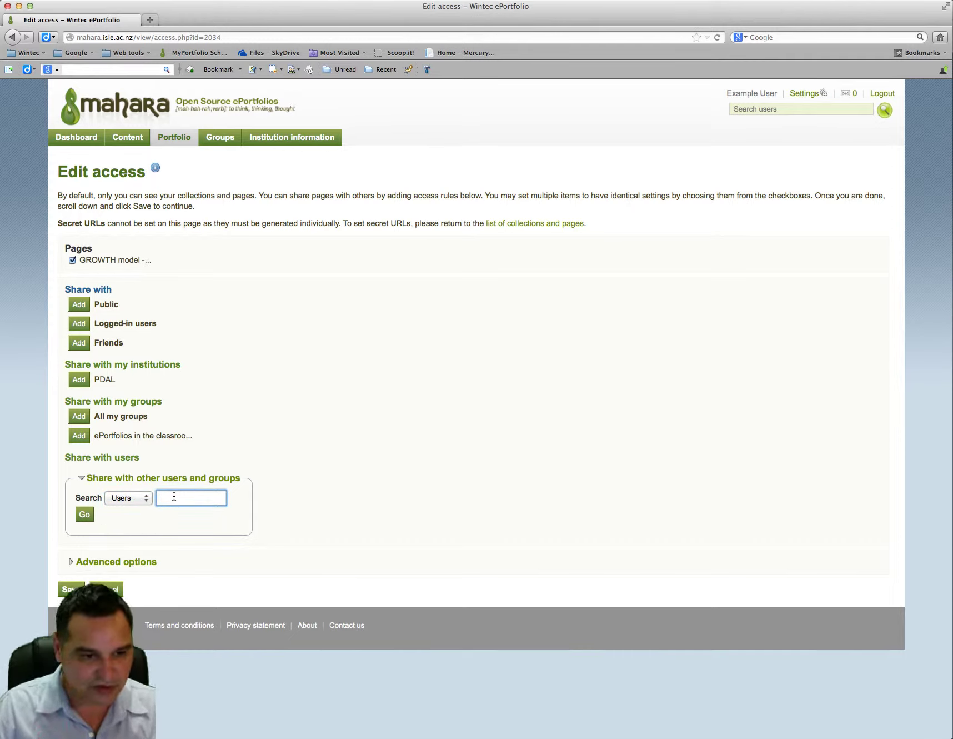
pyautogui.write('Hea')
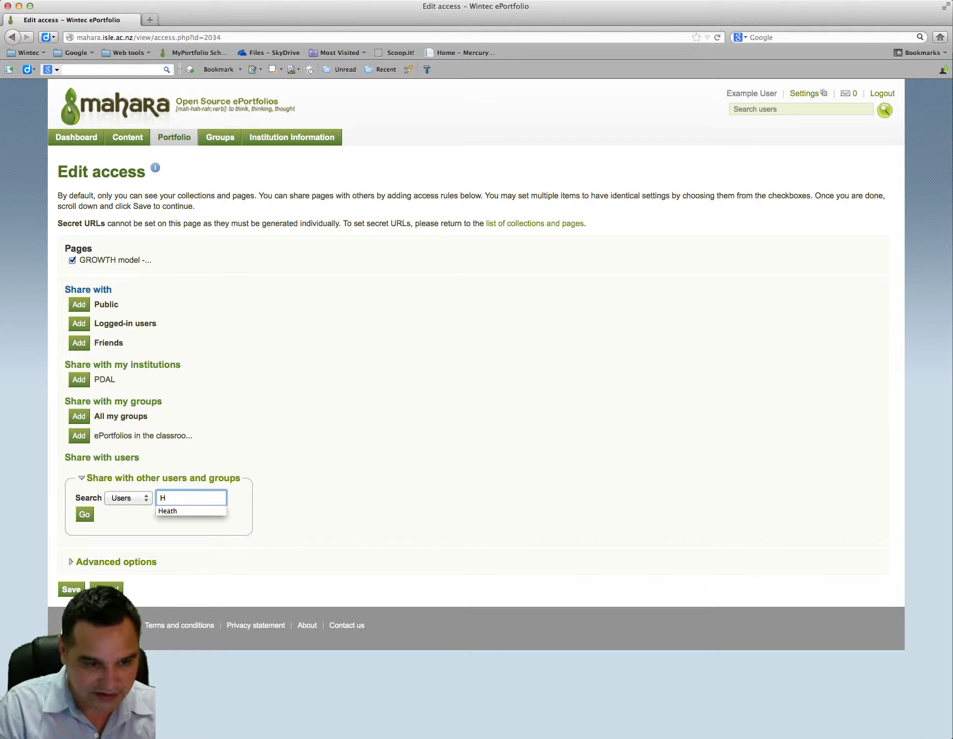
pyautogui.write('th')
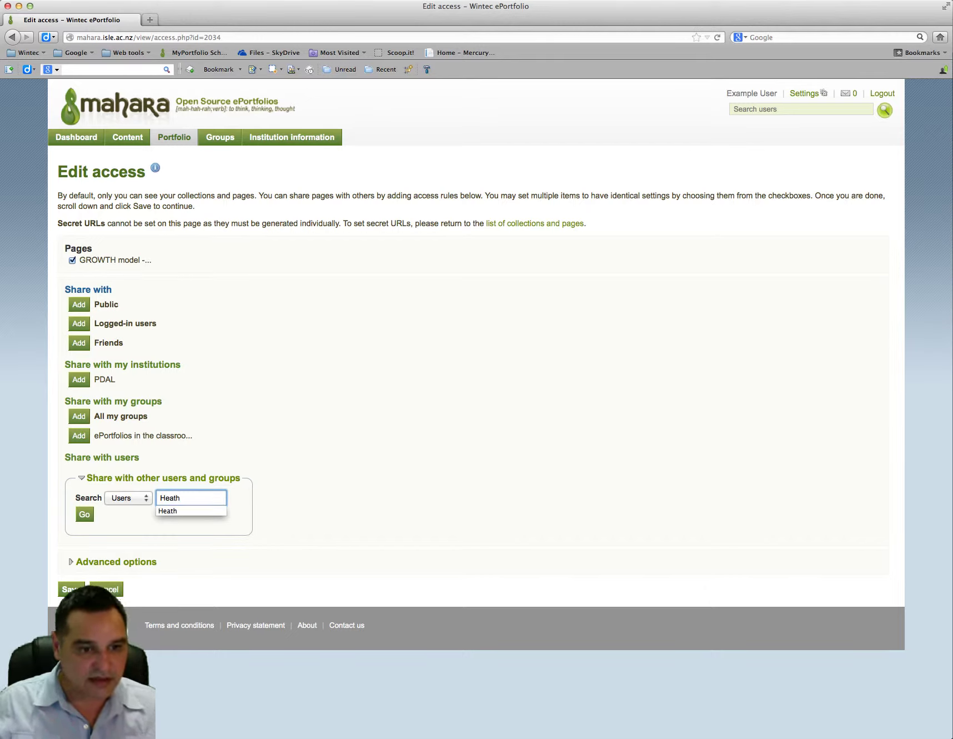
pyautogui.click(86, 515)
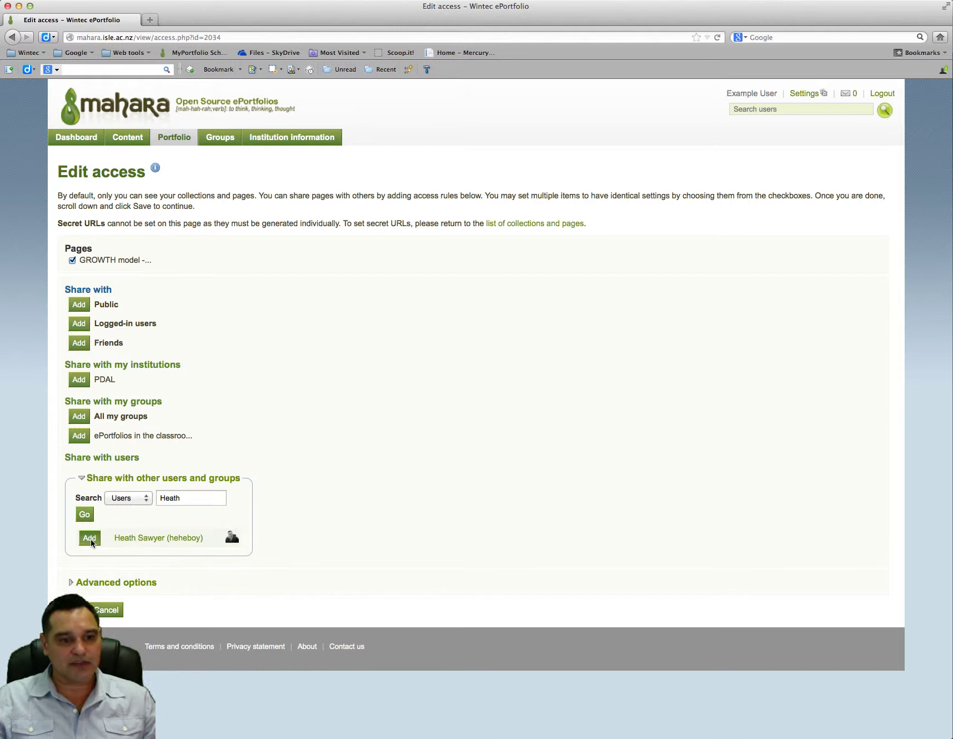
pyautogui.click(91, 538)
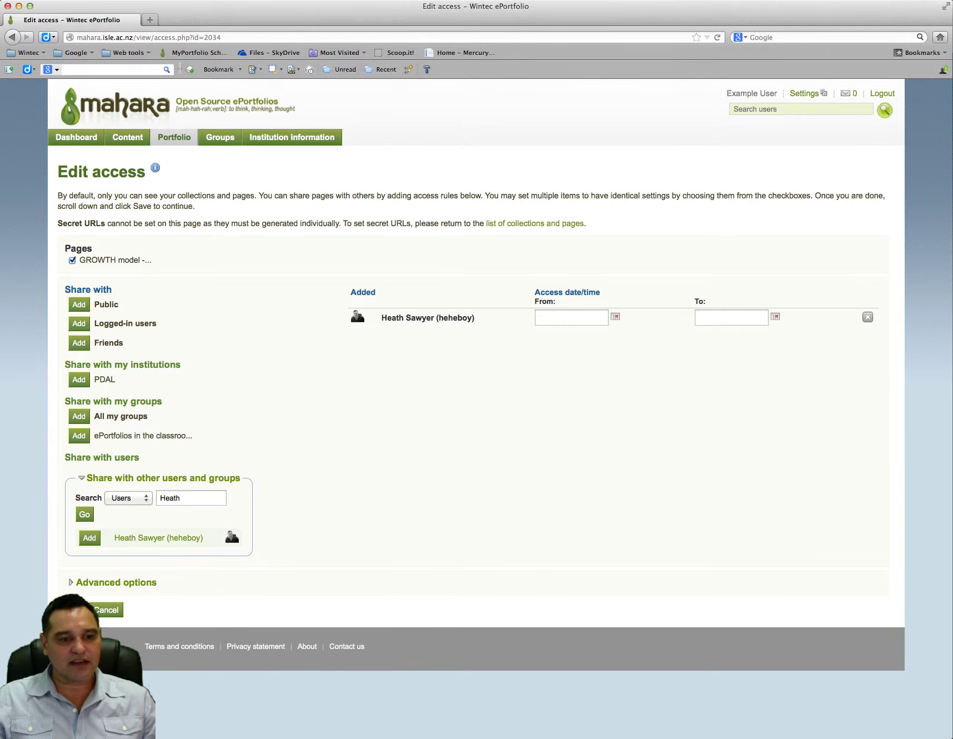
pyautogui.click(75, 610)
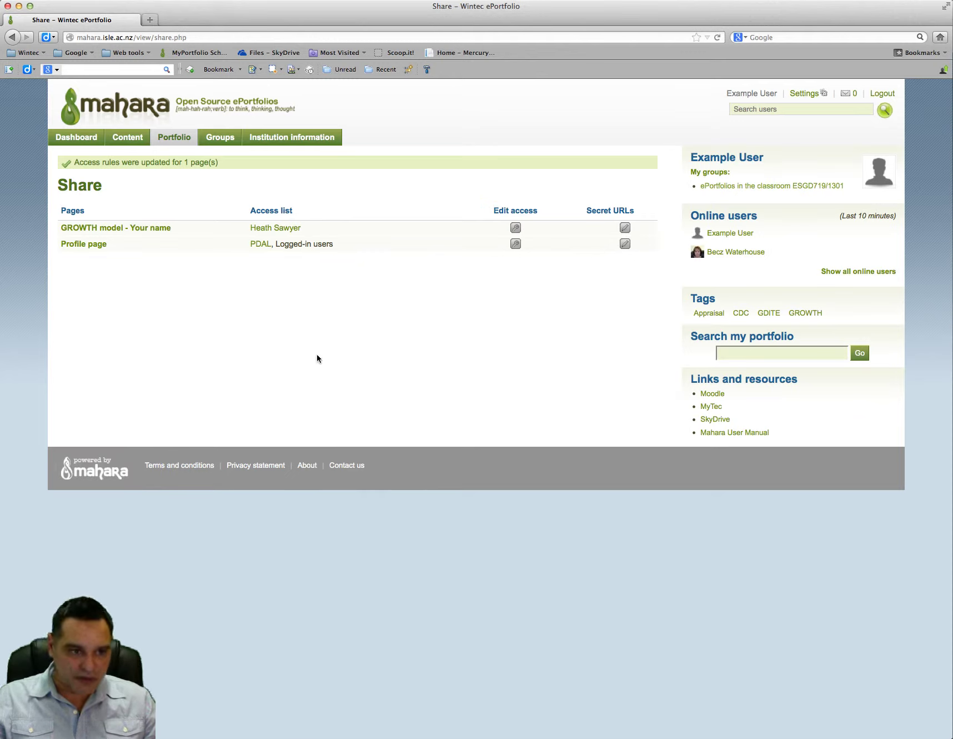
pyautogui.moveTo(174, 138)
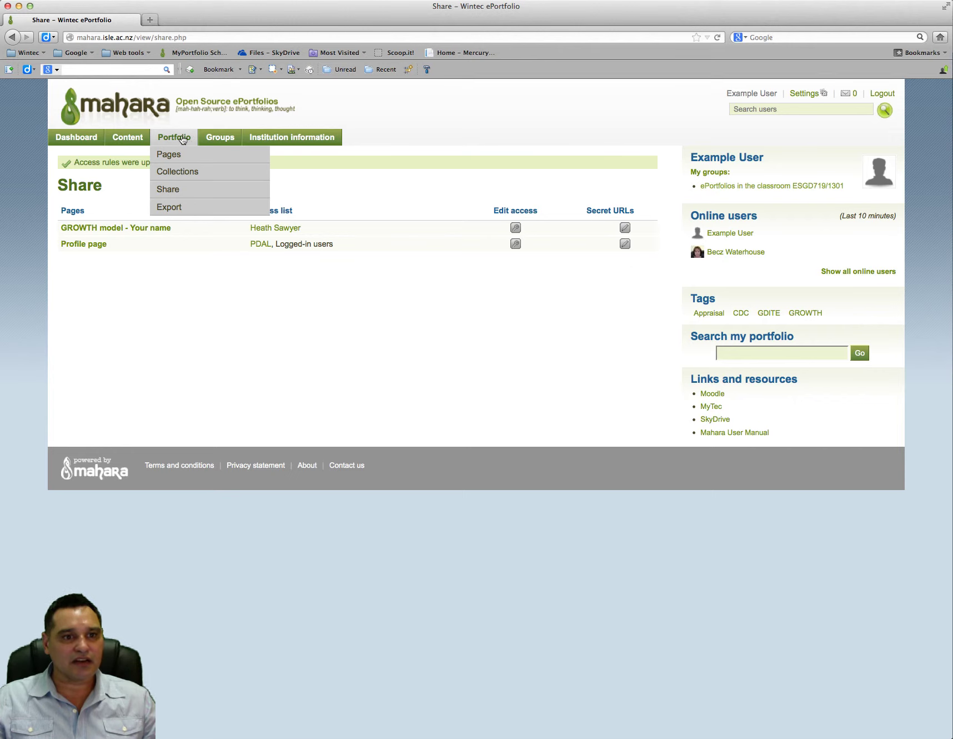
pyautogui.click(176, 155)
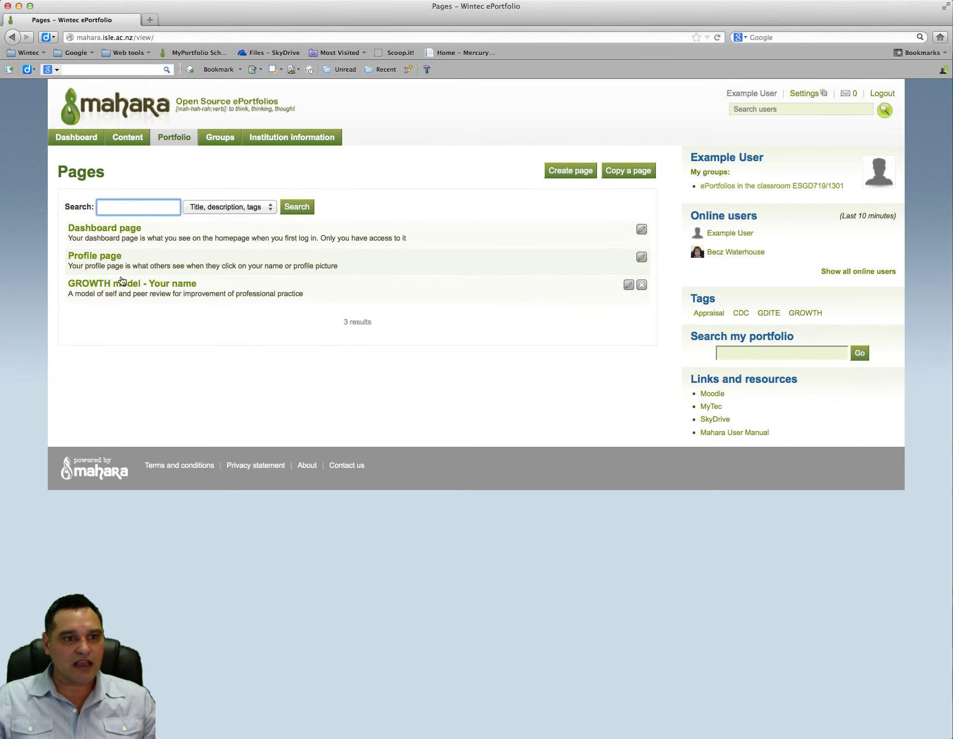
pyautogui.click(94, 284)
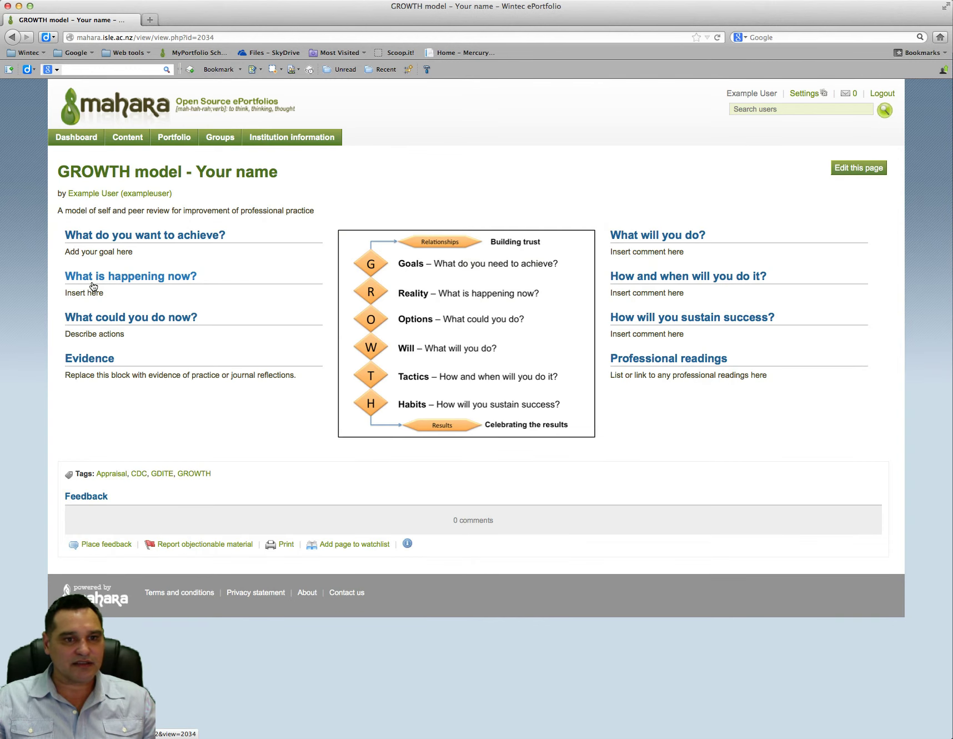